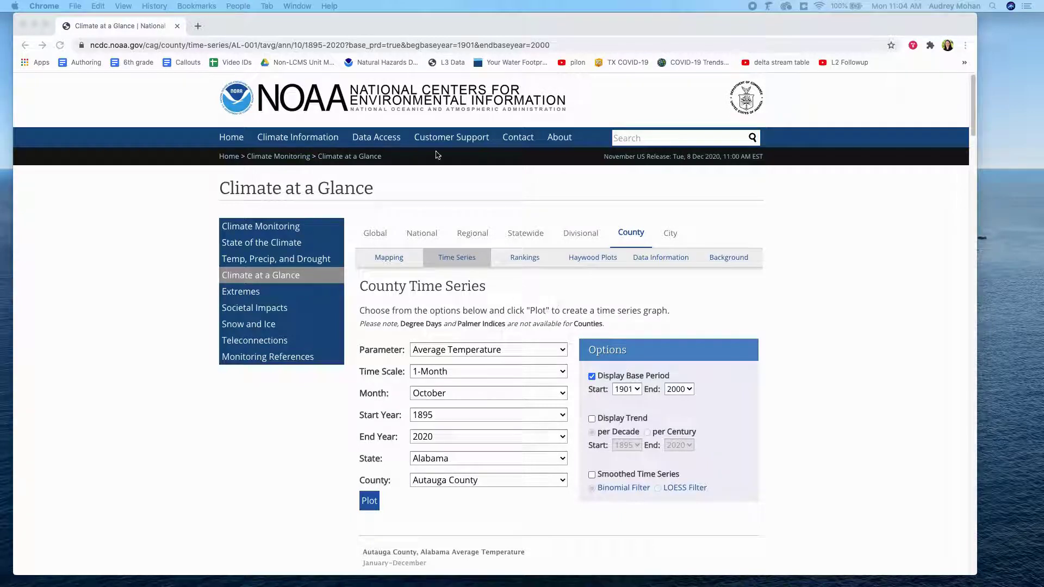
Reload the county time-series page from the L3 Data bookmark, with its Autauga County defaults.
click(453, 63)
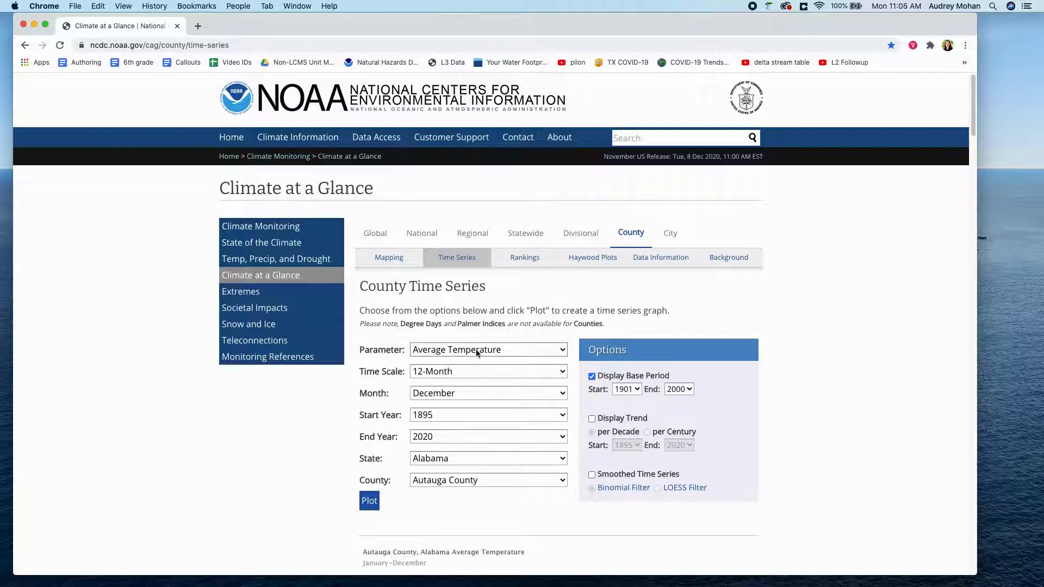
Set the time scale to Annual and the start year to 2010.
click(563, 373)
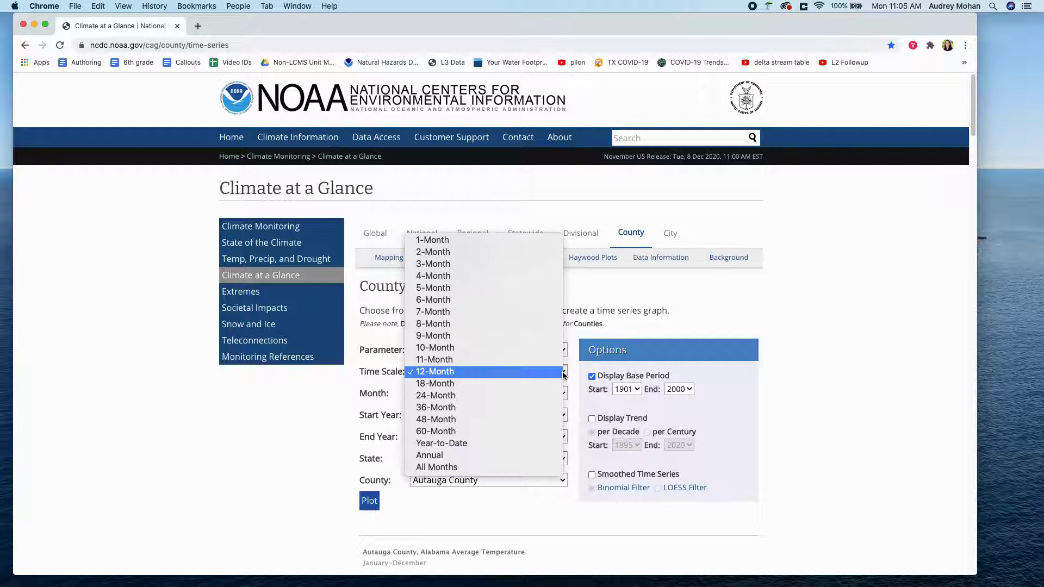
click(556, 456)
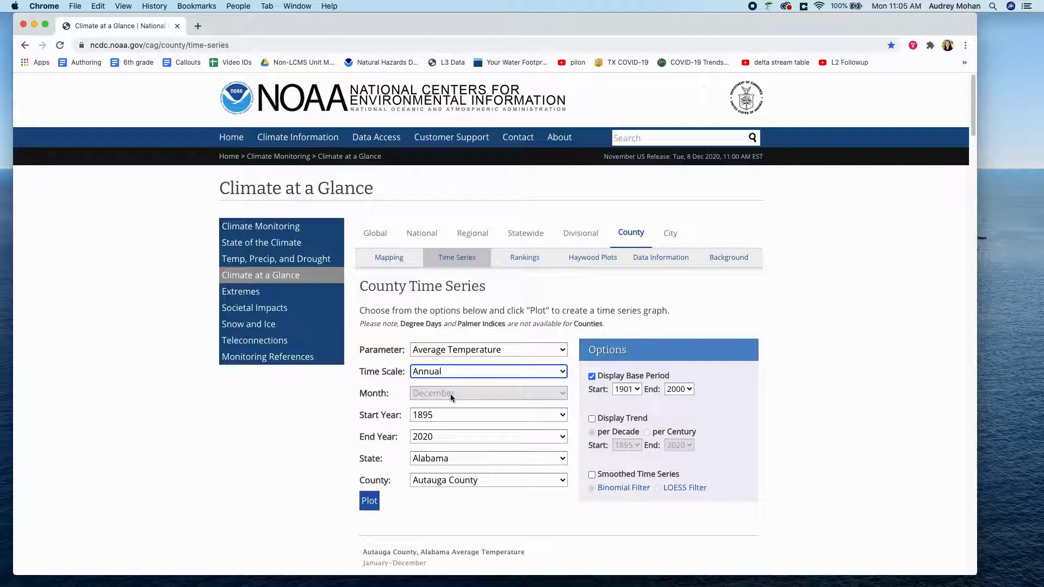
click(564, 421)
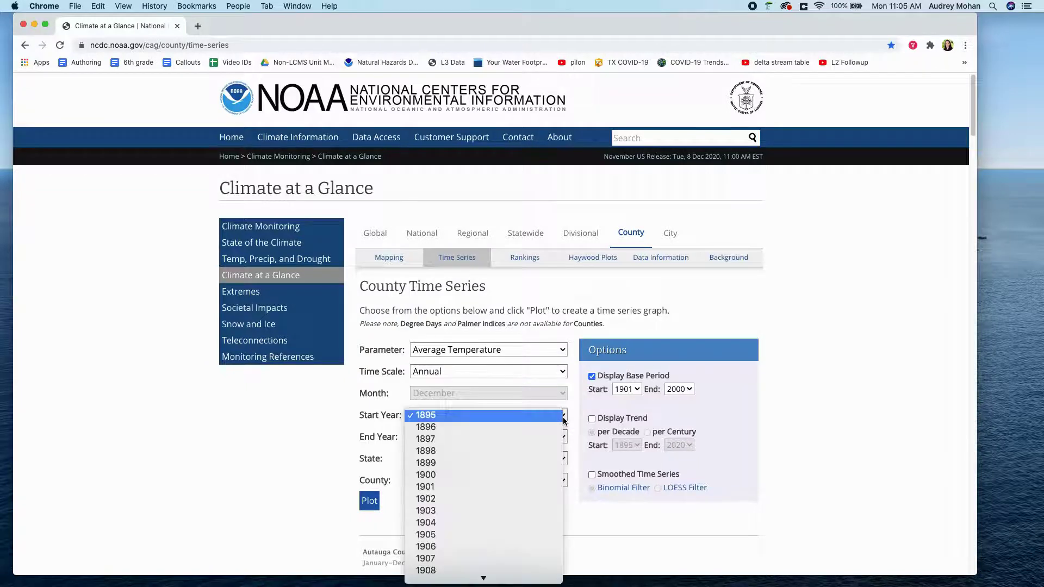
mouse_move(507, 585)
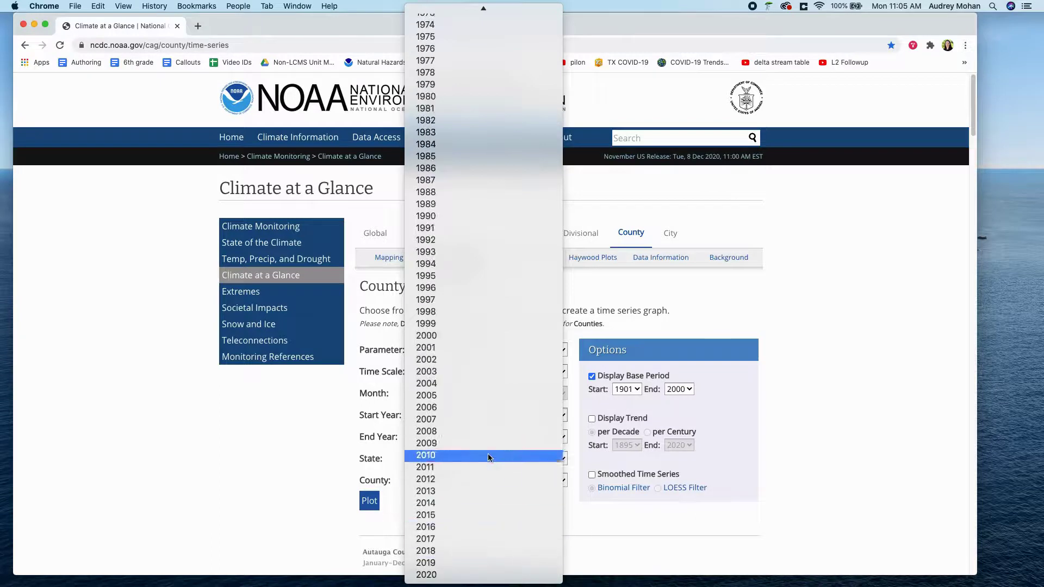
click(488, 456)
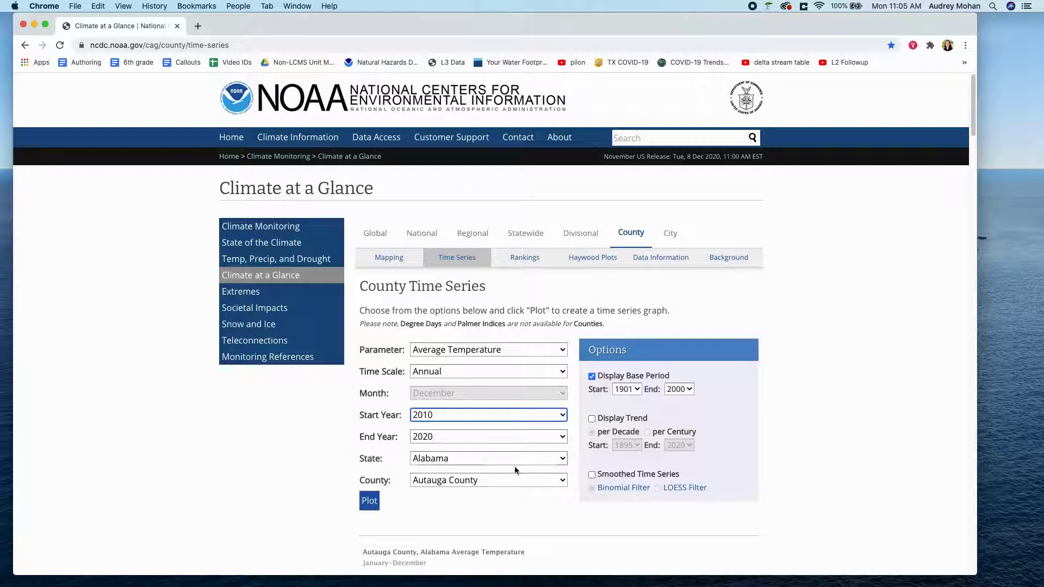
Select La Plata County, Colorado, and turn off the base period display.
click(561, 460)
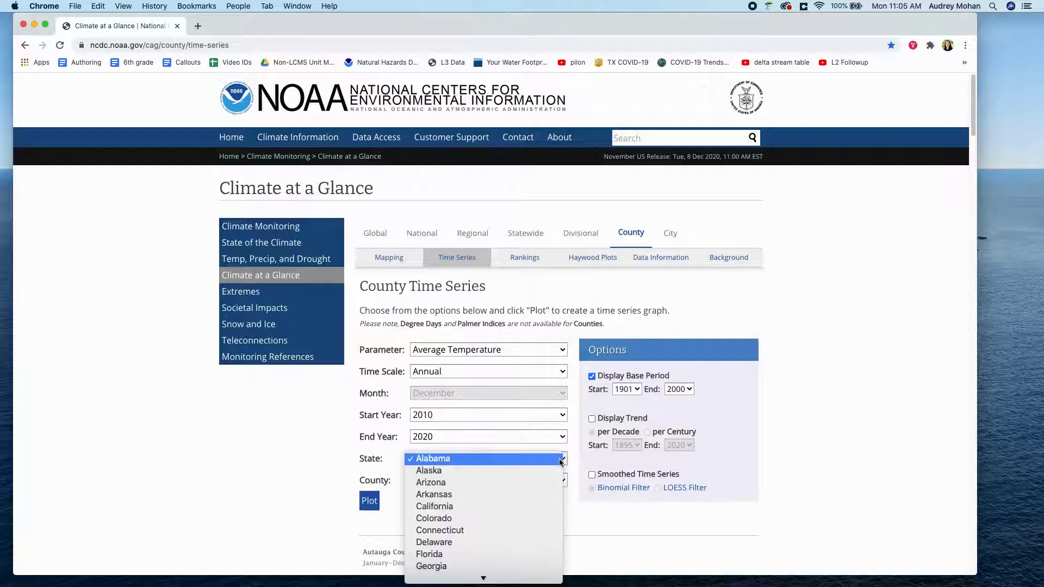
click(554, 520)
click(563, 484)
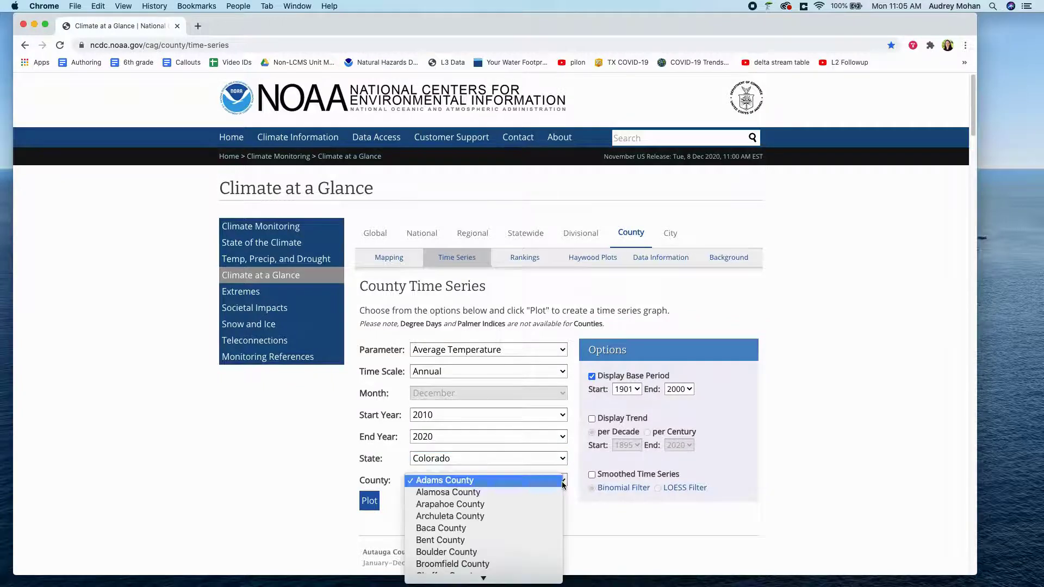
scroll(553, 553, down, 5)
scroll(554, 509, down, 5)
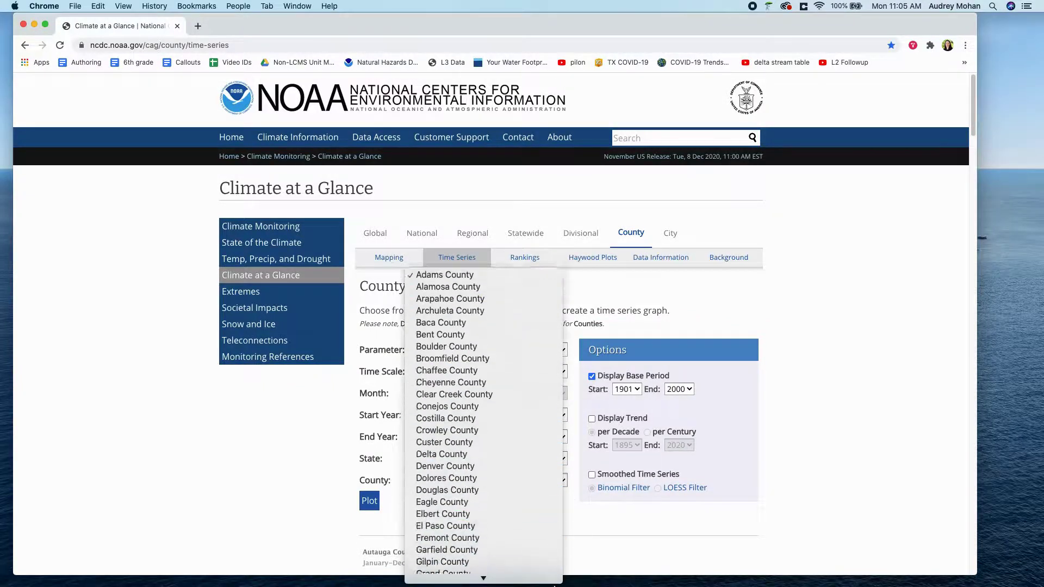
click(551, 555)
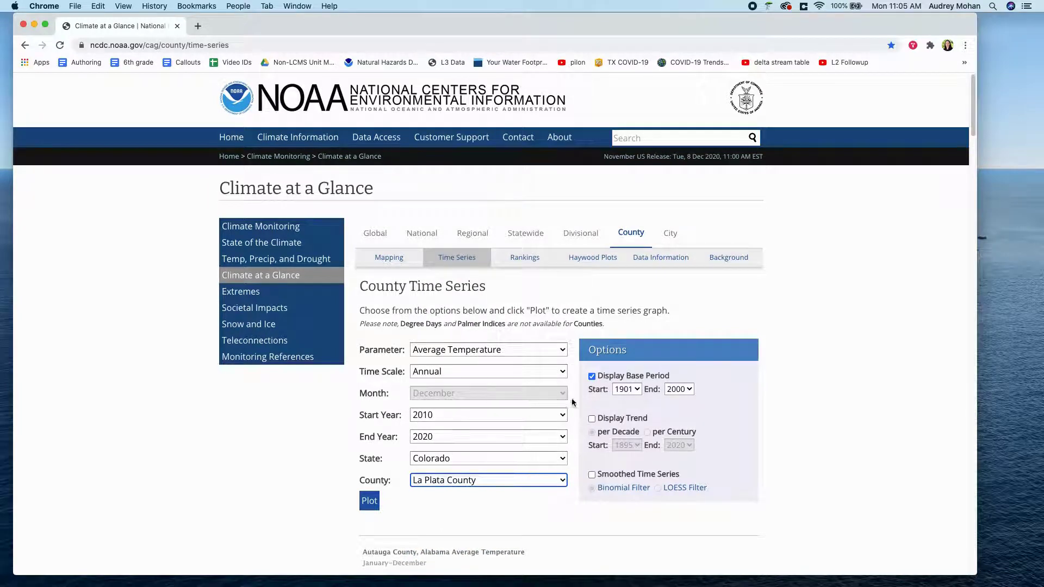
click(592, 377)
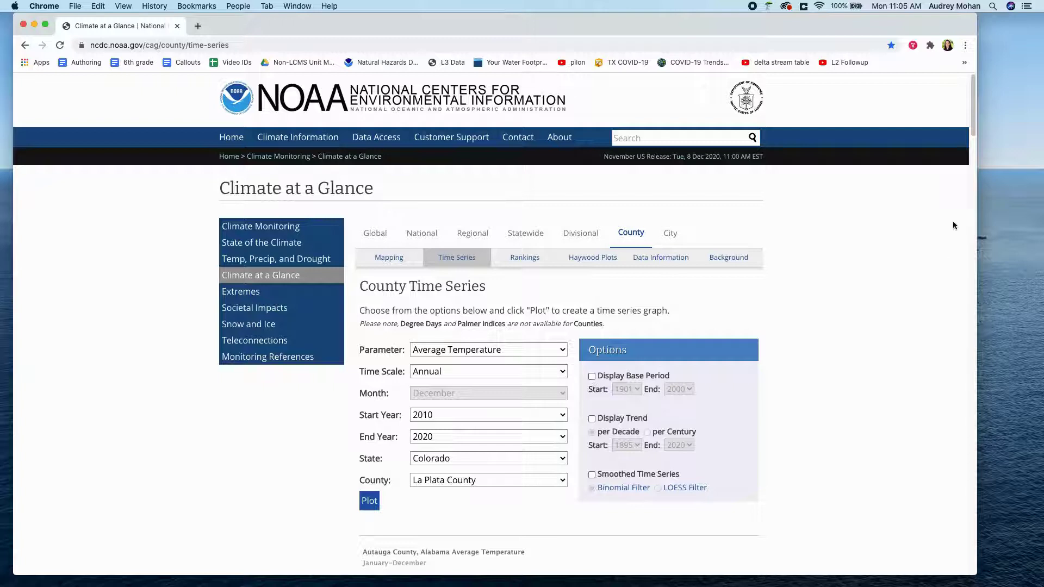
drag(974, 134, 974, 164)
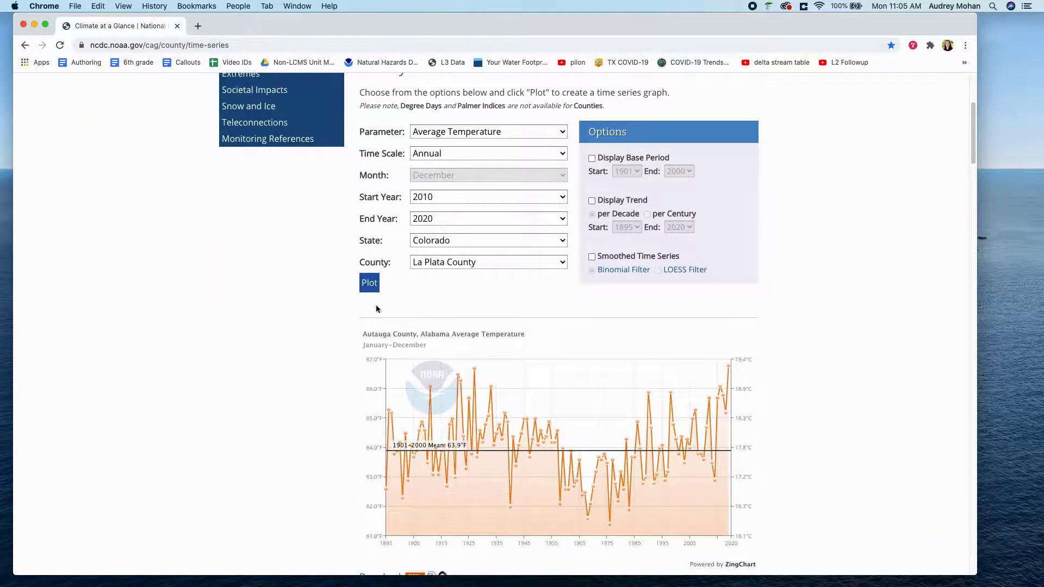
Plot the 2010–2020 La Plata County average temperature chart and view it as a PNG.
click(370, 286)
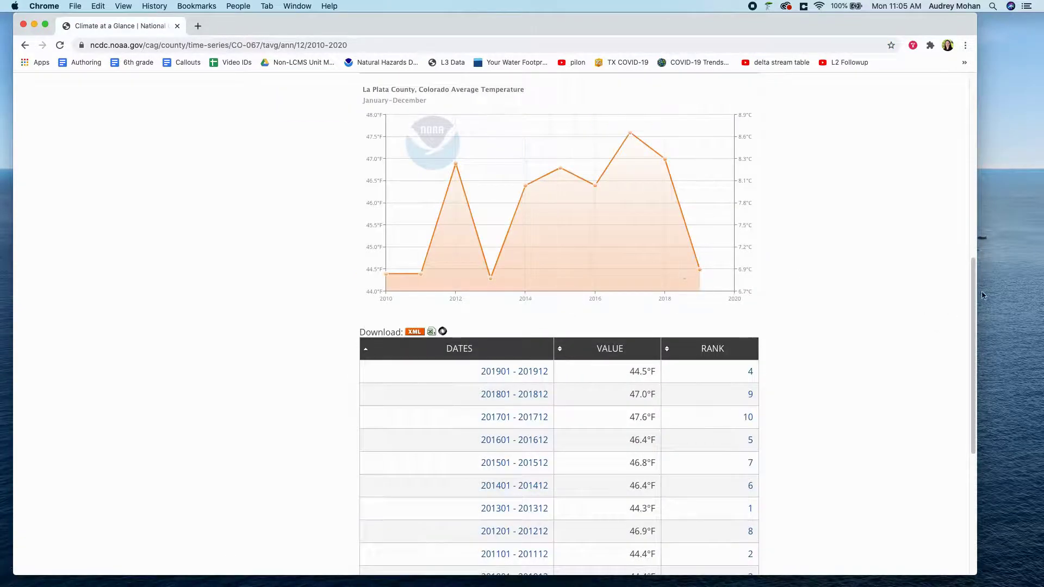
drag(975, 293, 979, 219)
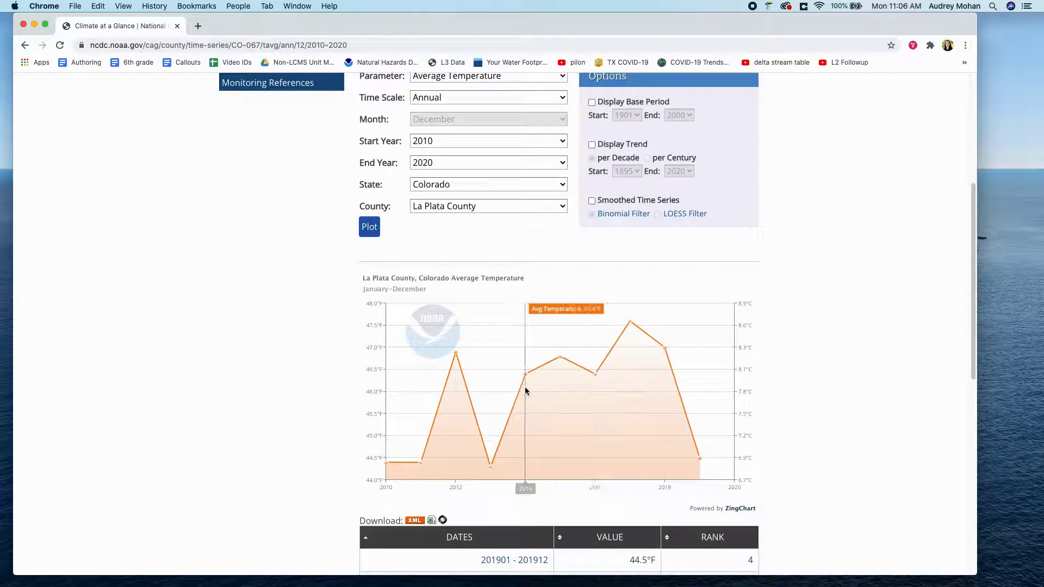
right_click(588, 392)
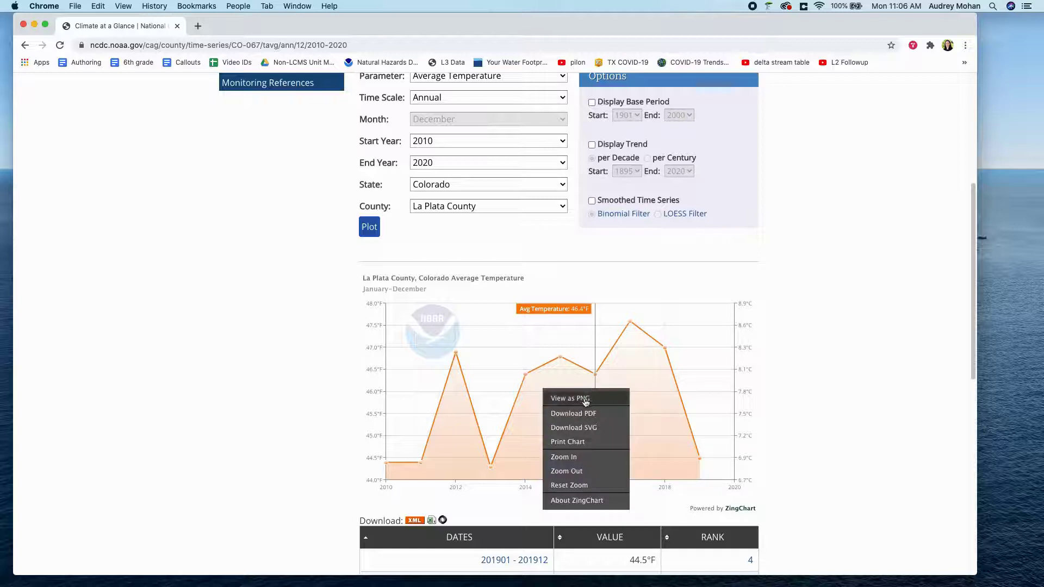
click(585, 400)
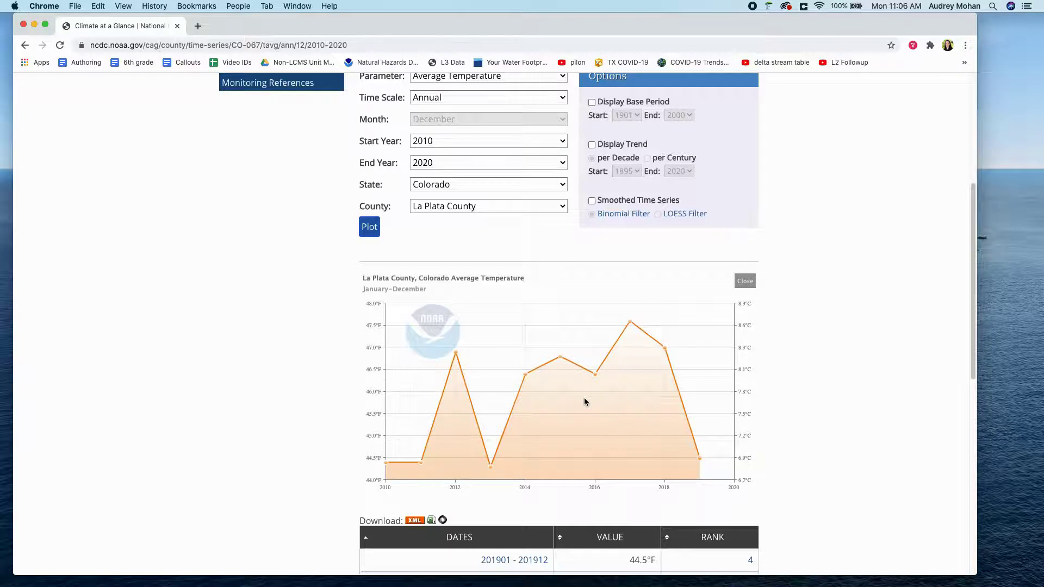
Start saving the chart image with Save Image As, then close the save sheet.
right_click(585, 402)
click(609, 415)
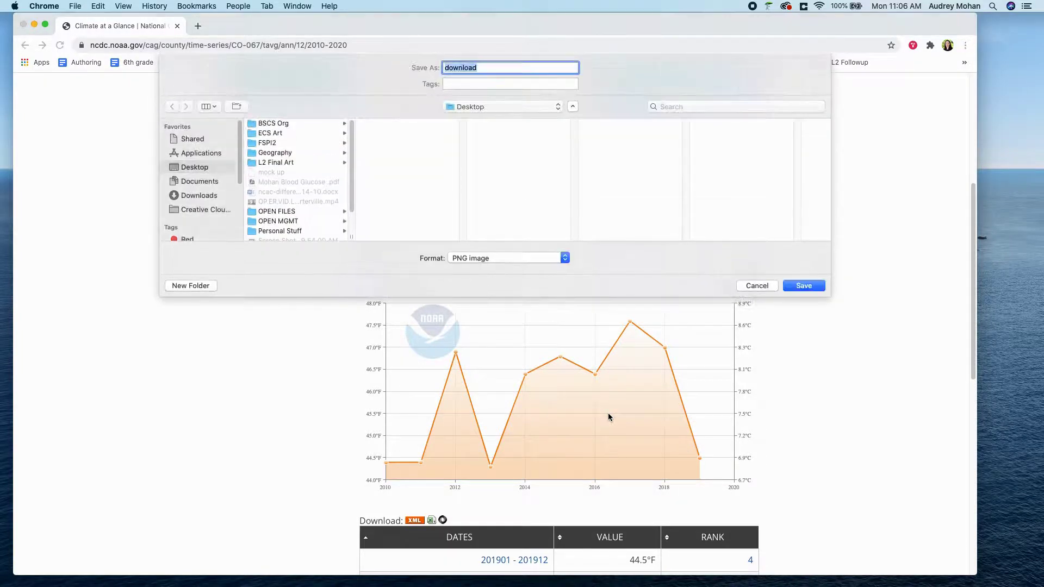
click(761, 288)
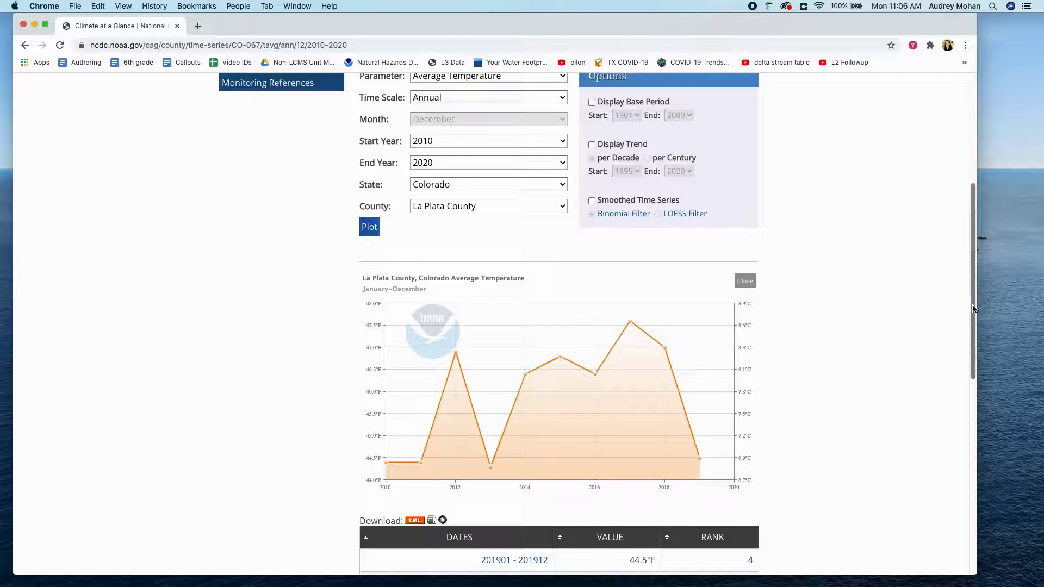
scroll(974, 308, up, 5)
Switch the parameter to Precipitation, plot the 2010–2020 chart, and view it as a PNG.
click(562, 187)
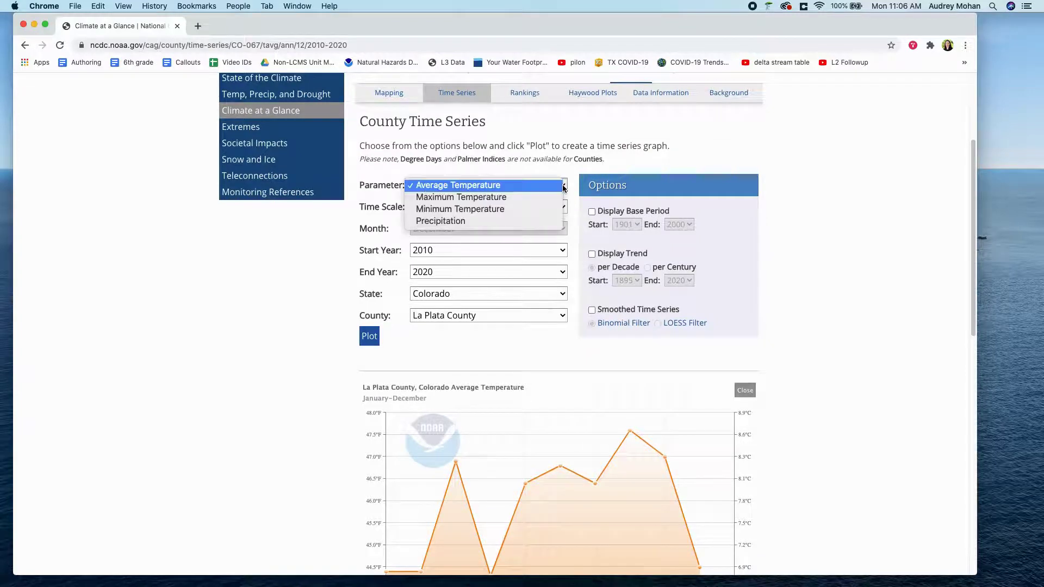
click(551, 226)
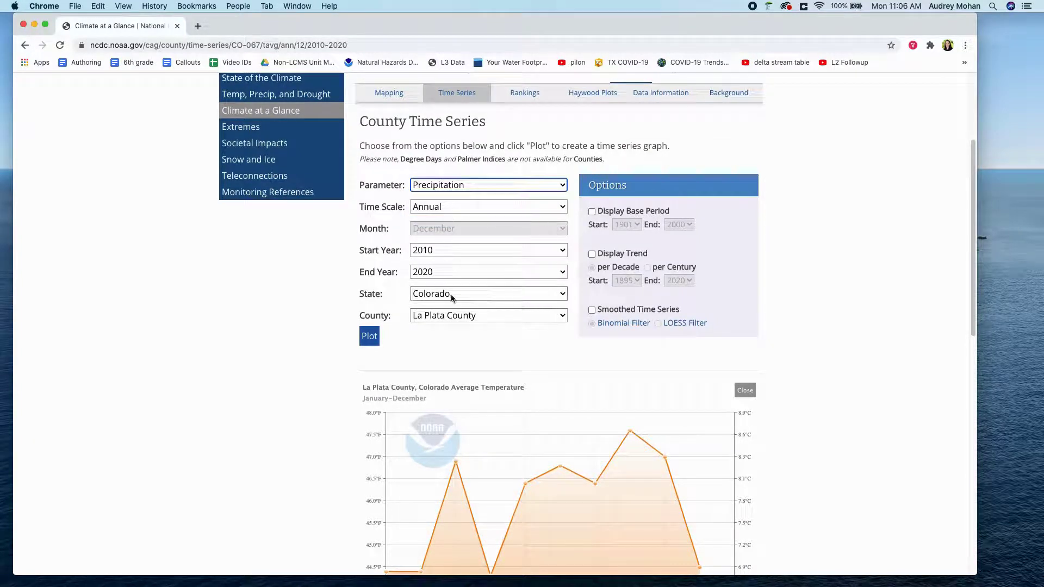
click(373, 336)
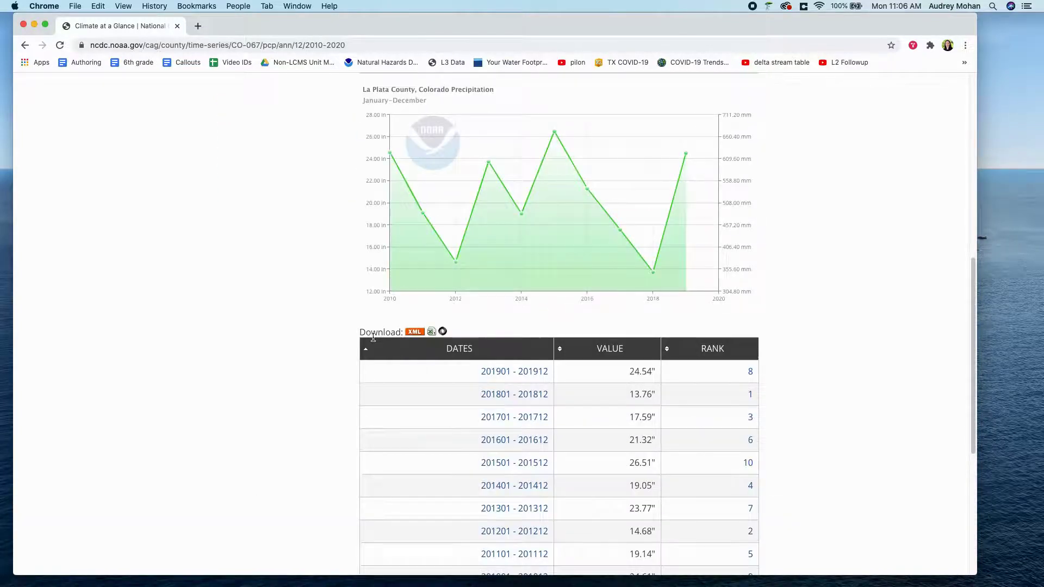
right_click(566, 197)
click(565, 207)
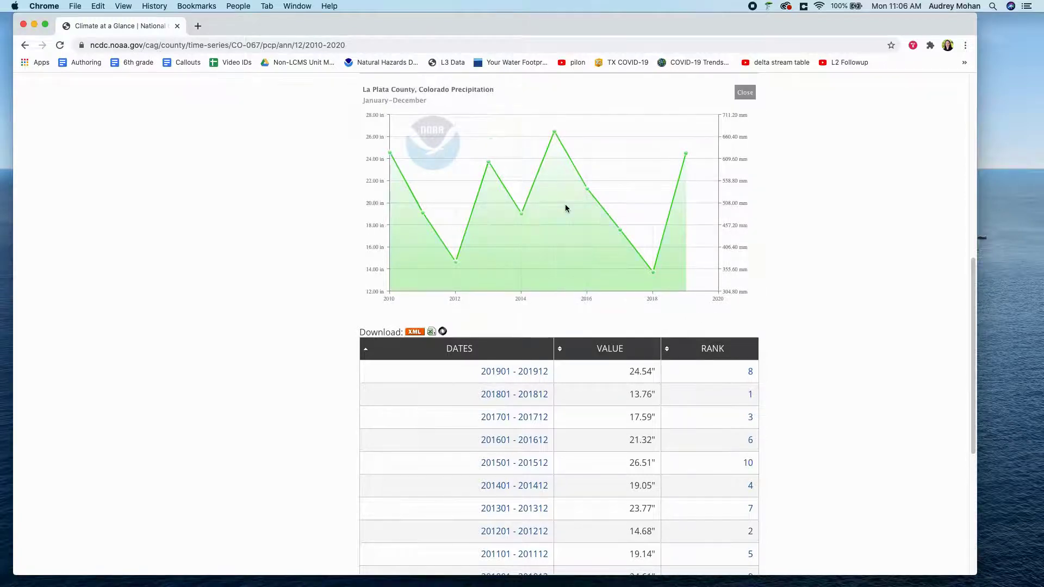
right_click(566, 208)
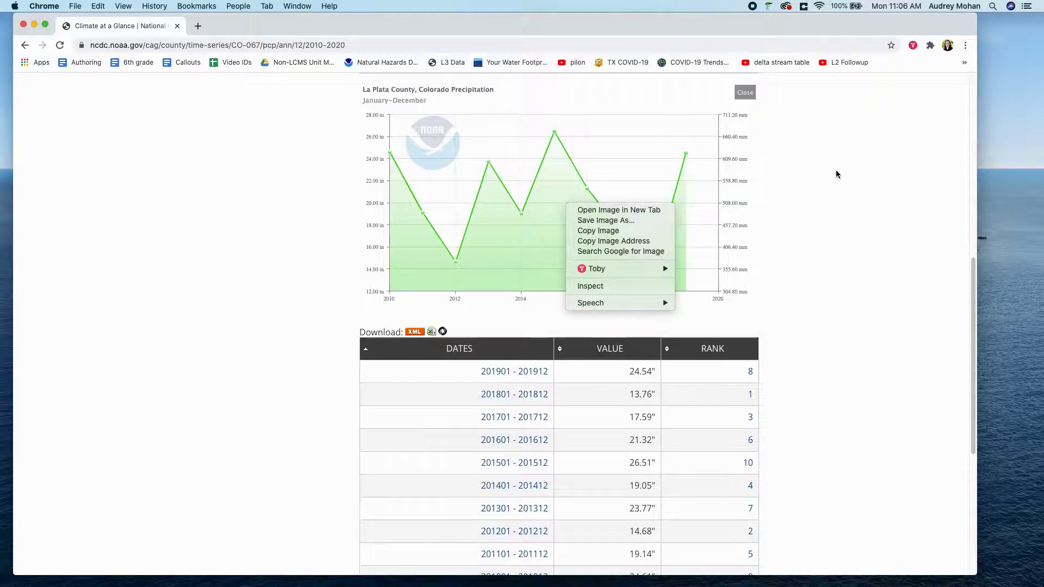
click(943, 266)
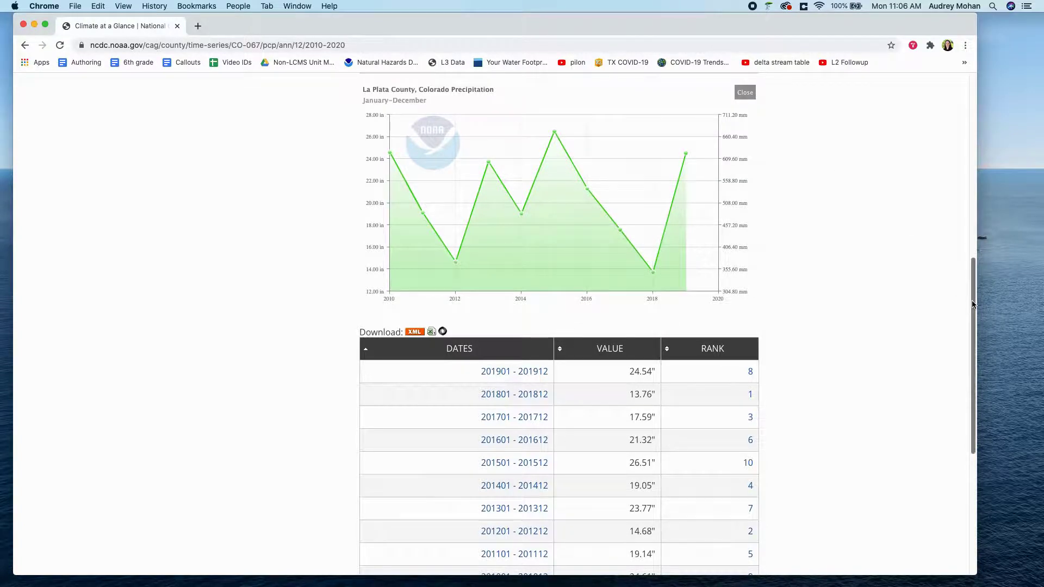
drag(973, 305, 972, 167)
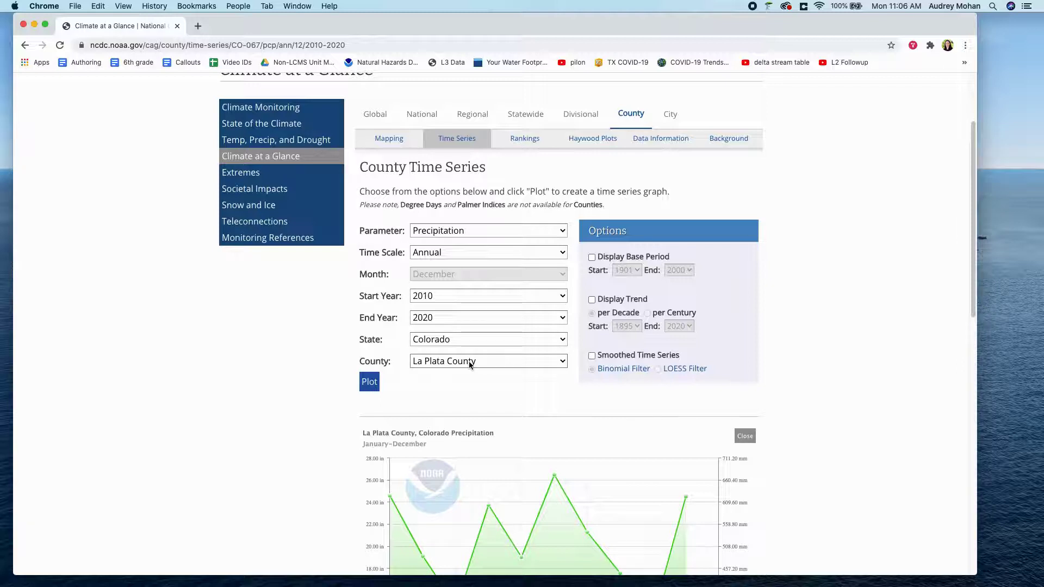
Replot precipitation from 1895 to 2020 with a per-decade trend line (−0.08 in/decade).
click(561, 297)
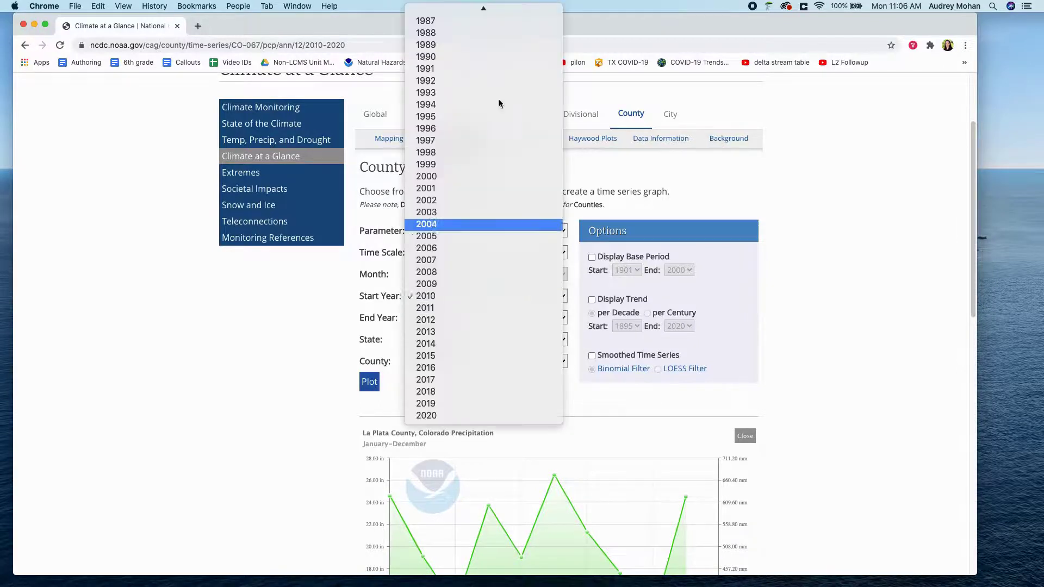
mouse_move(506, 9)
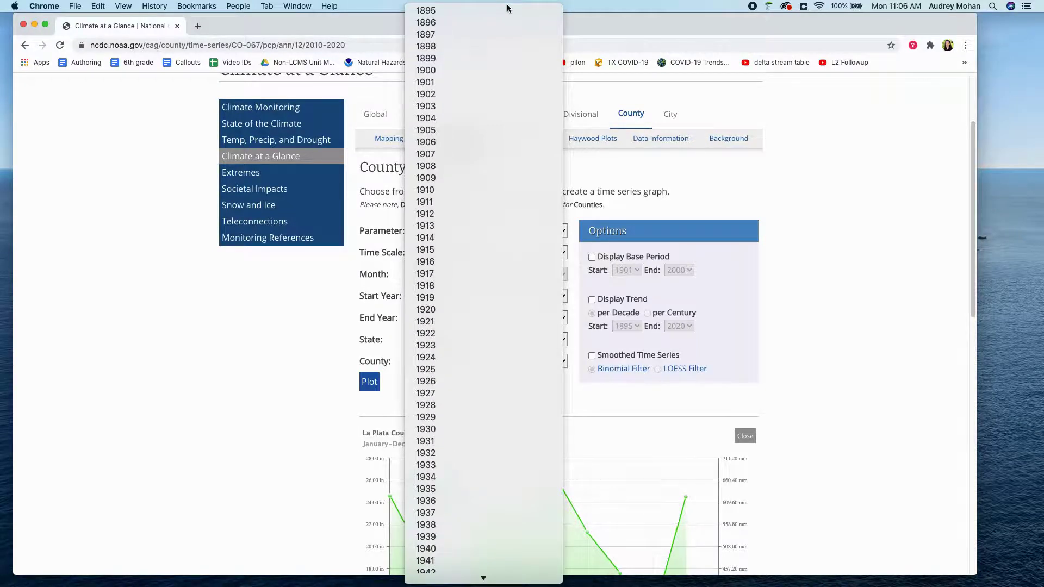
click(507, 11)
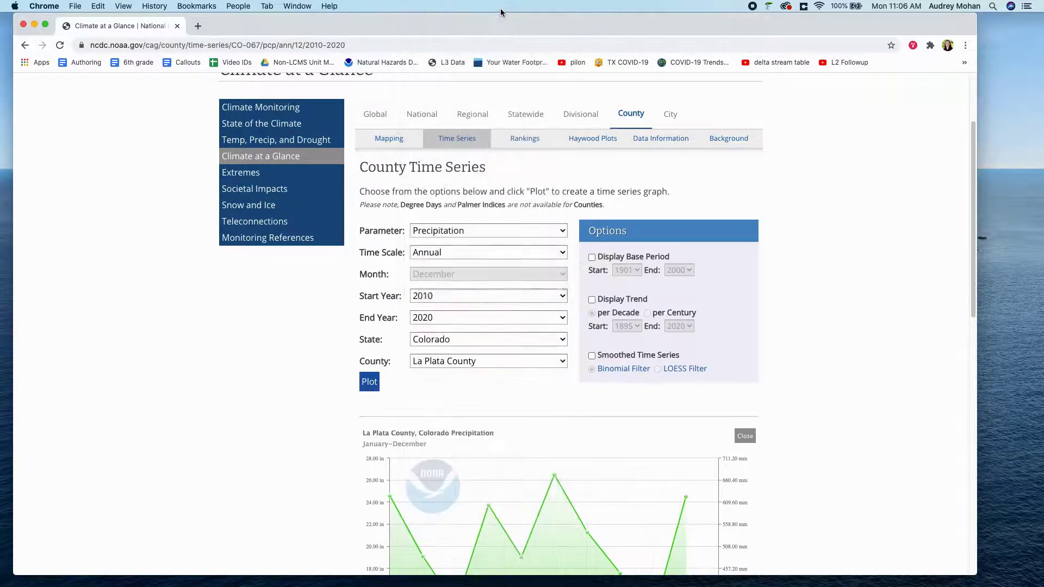
click(592, 300)
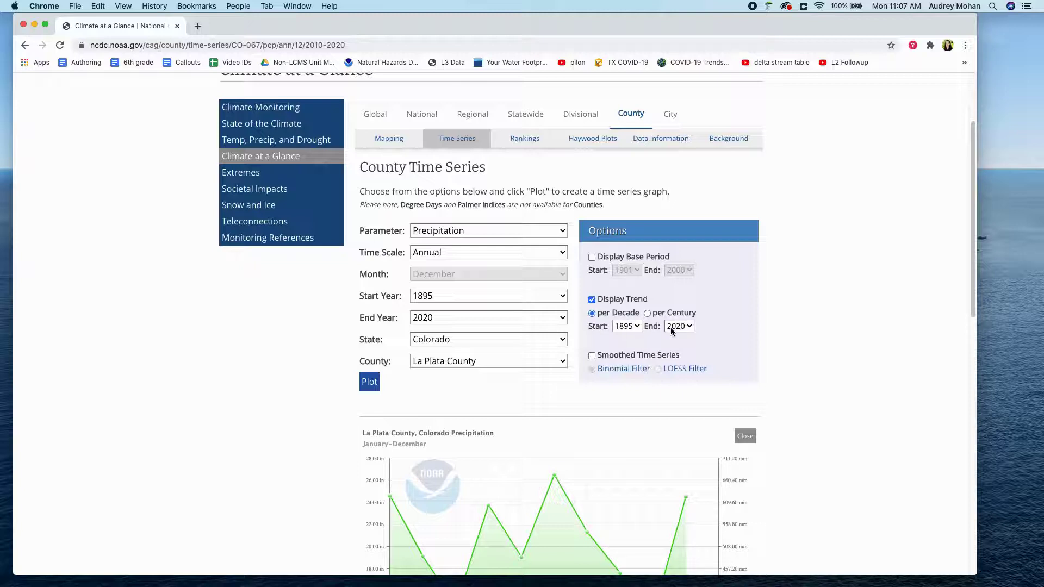
click(365, 381)
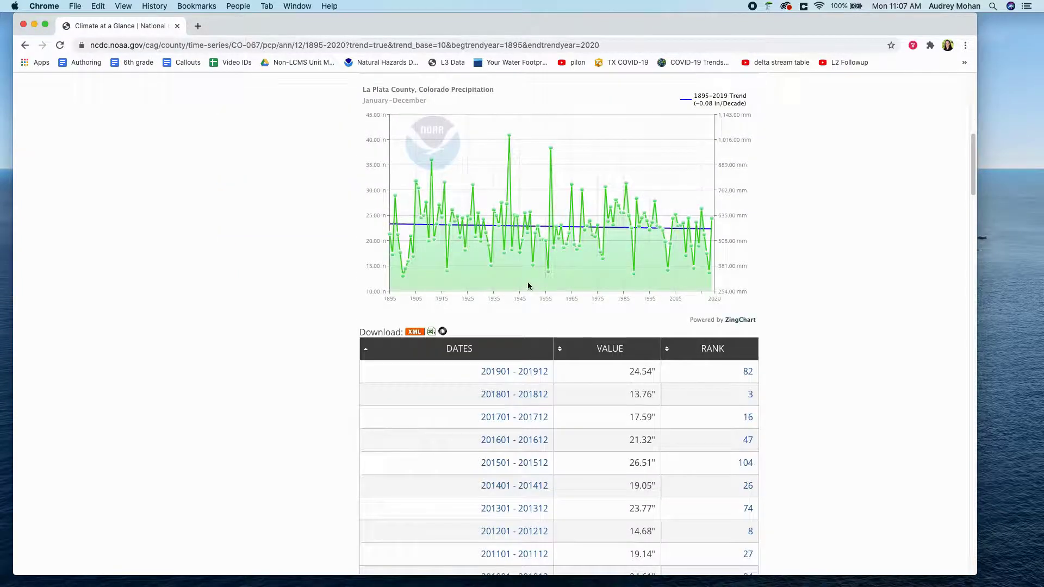
right_click(548, 233)
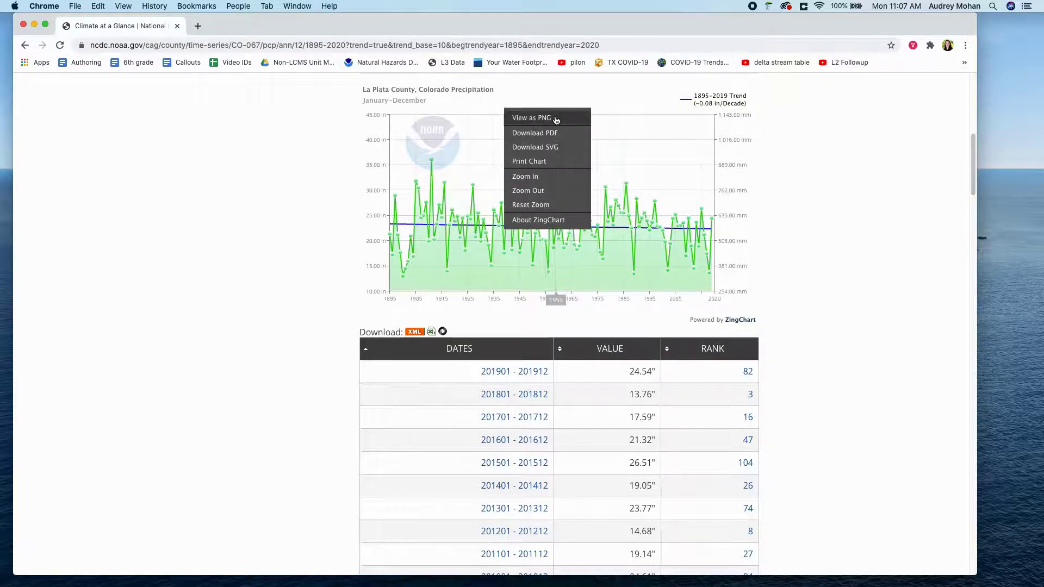
click(872, 160)
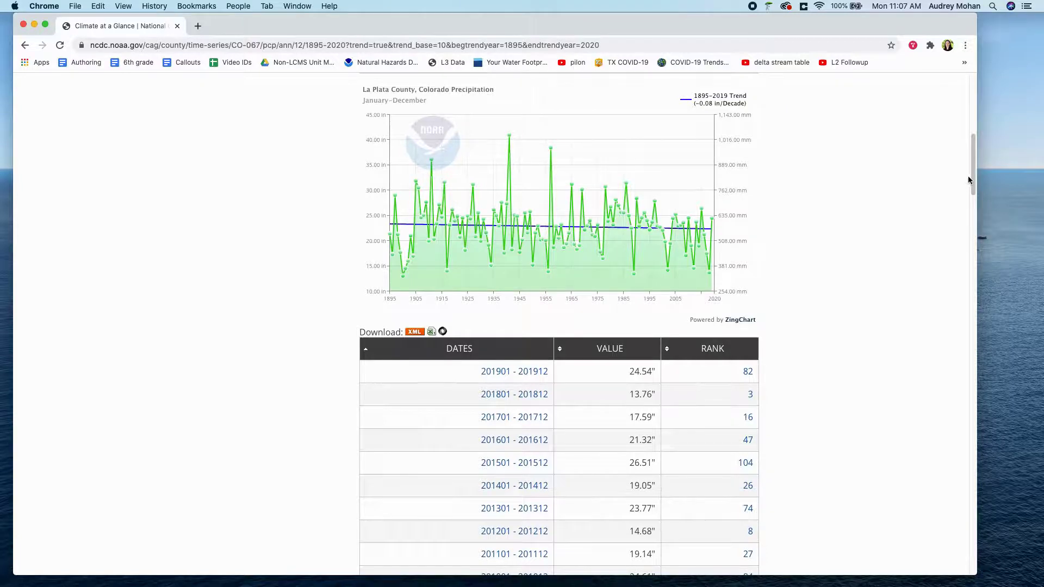
drag(974, 182, 973, 138)
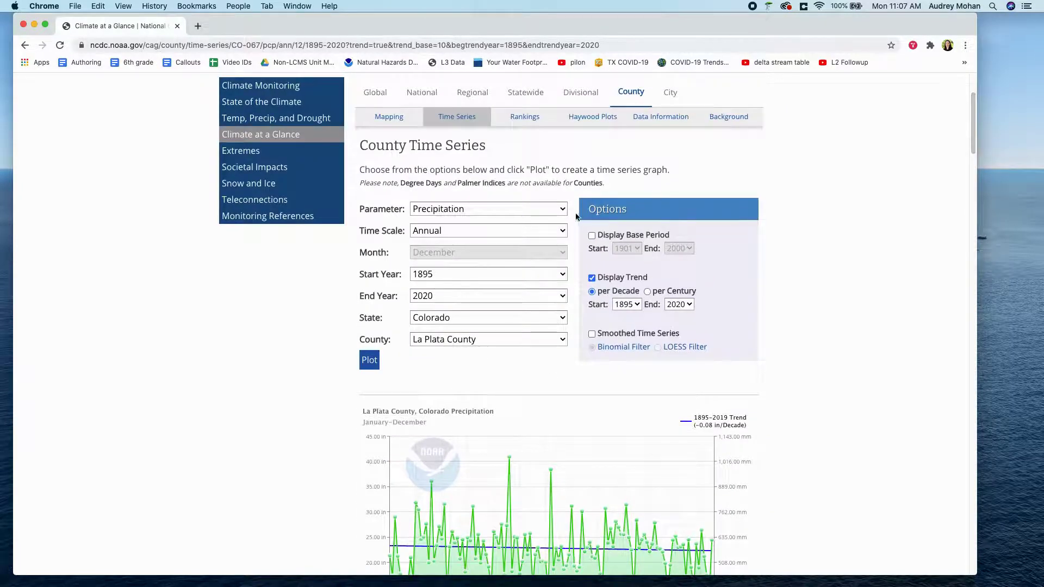
click(555, 209)
Plot 1895–2020 average temperature with its +0.2°F/decade trend and view it as a PNG.
click(550, 172)
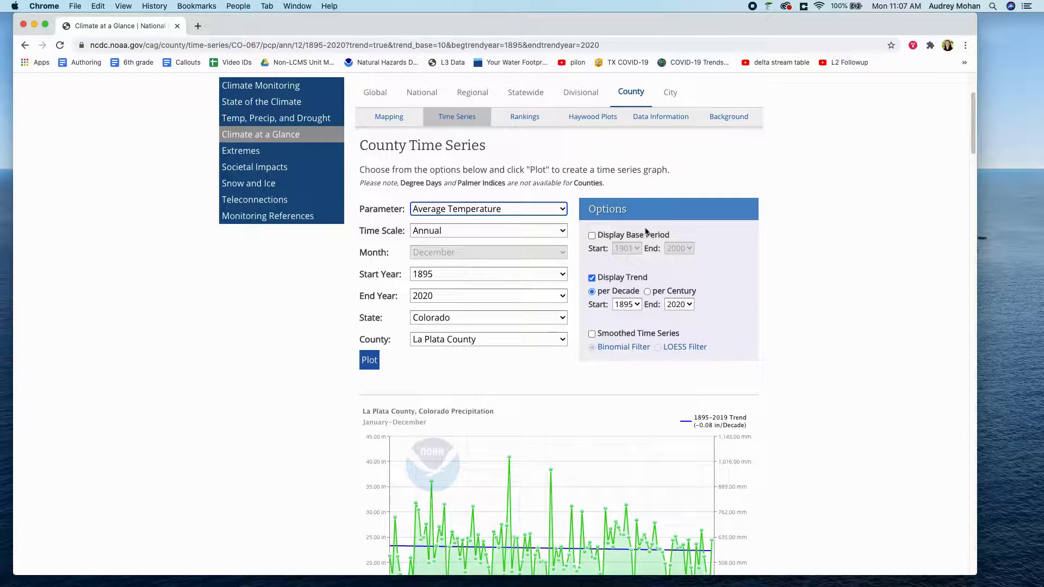
click(375, 361)
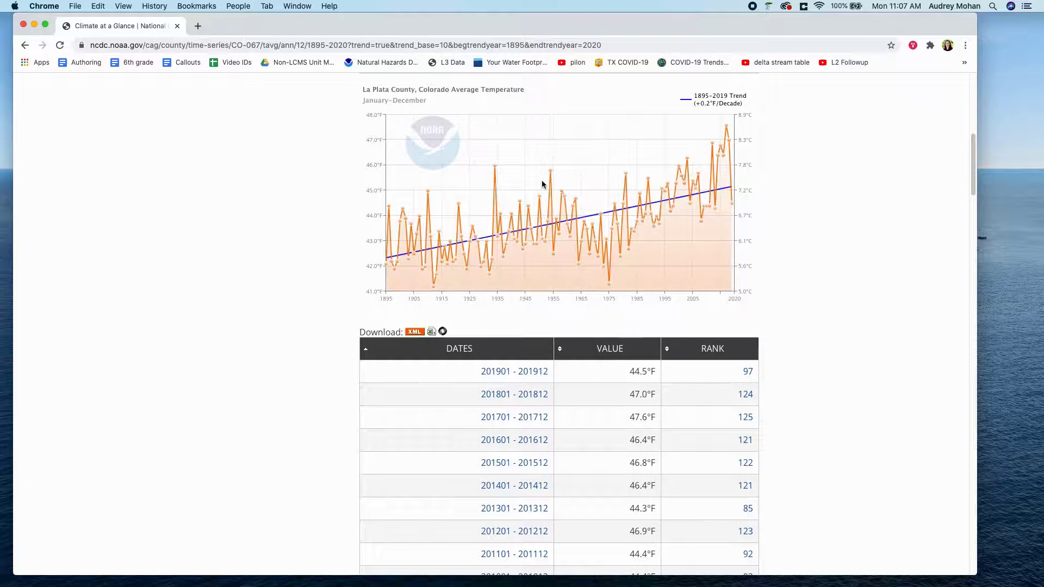
right_click(542, 181)
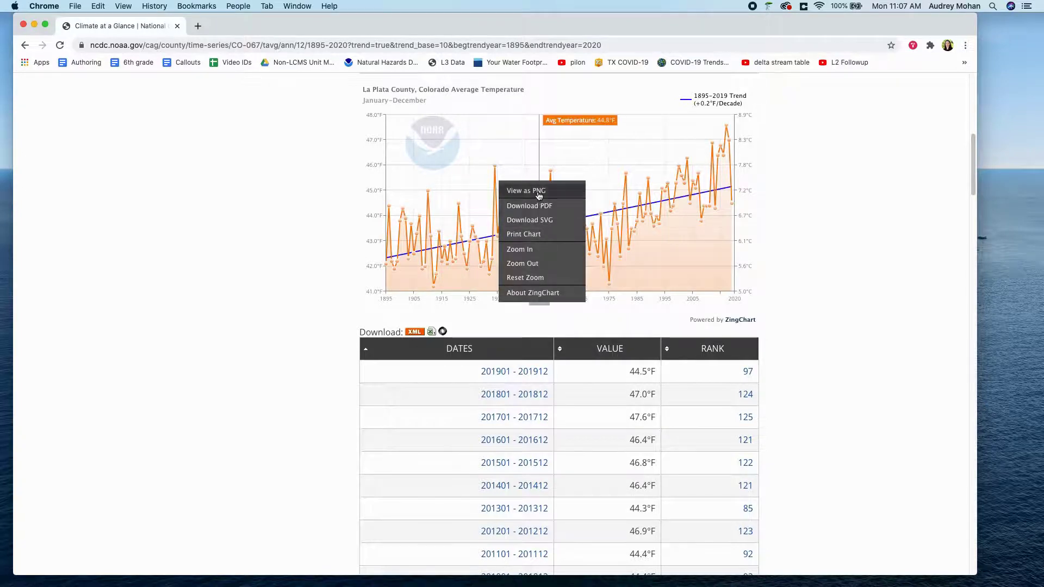
click(539, 191)
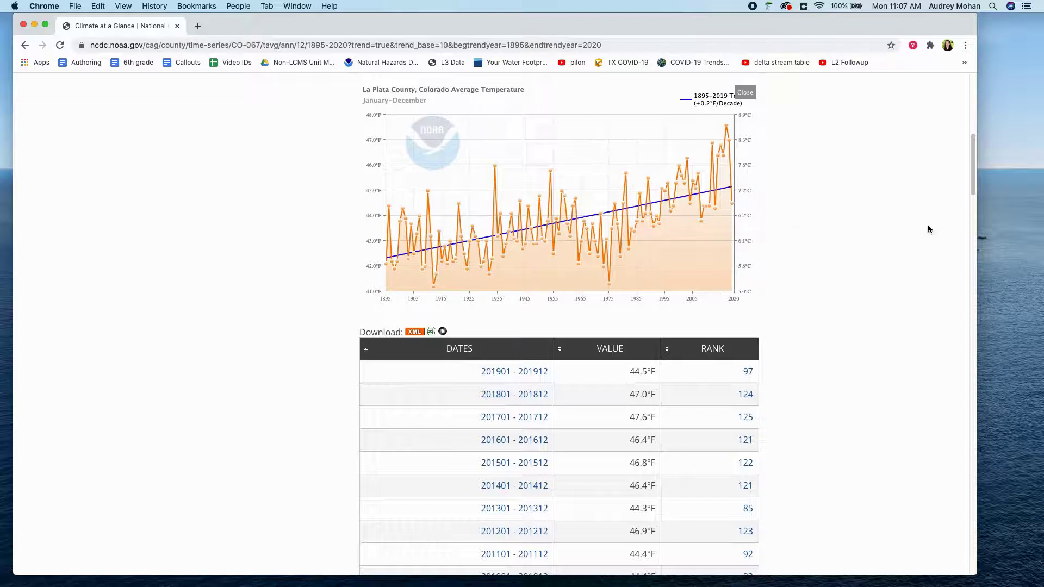
drag(972, 193, 978, 150)
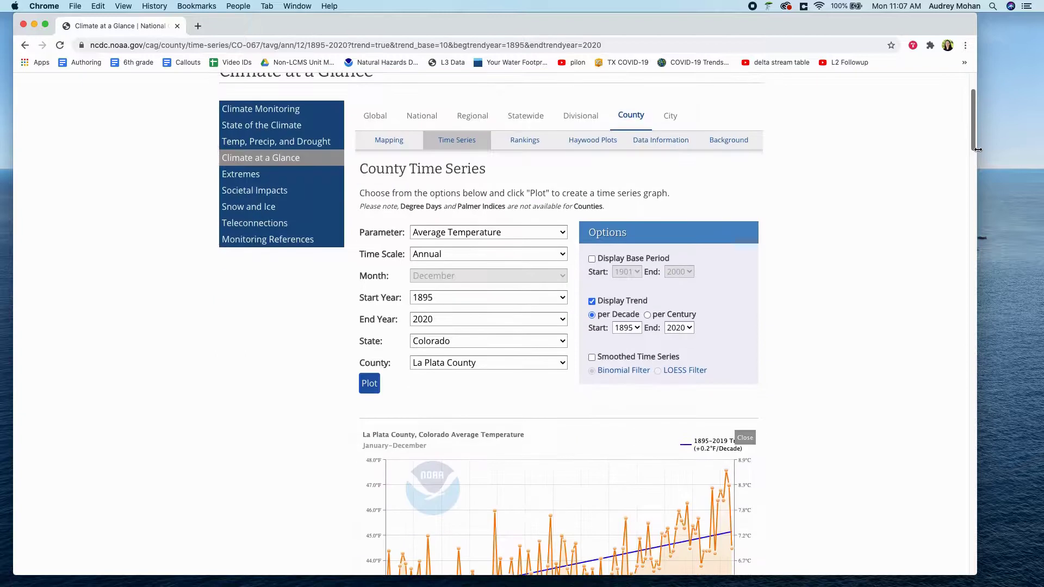
Switch to the Divisional time series, showing Colorado Division 1 average temperature.
click(587, 120)
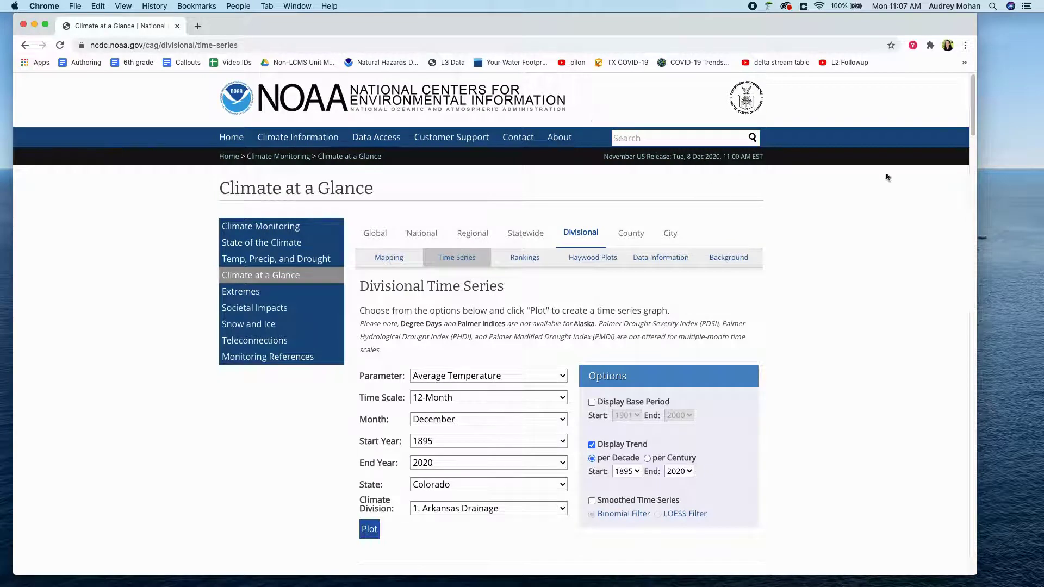
drag(973, 129, 972, 146)
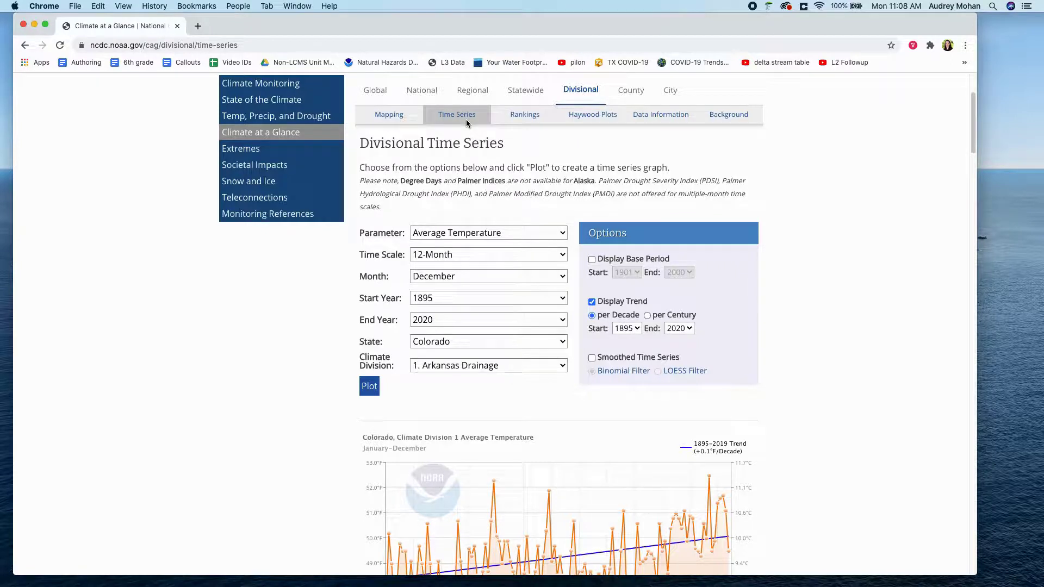
click(564, 234)
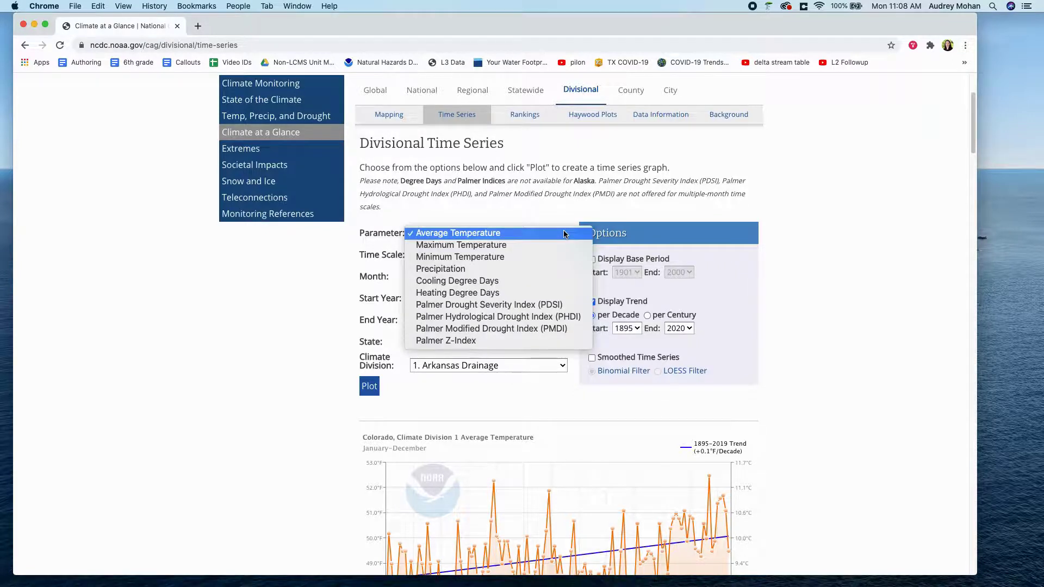
Set the form to PDSI, 1-Month, January, Colorado division 5. Rio Grande Drainage.
click(550, 305)
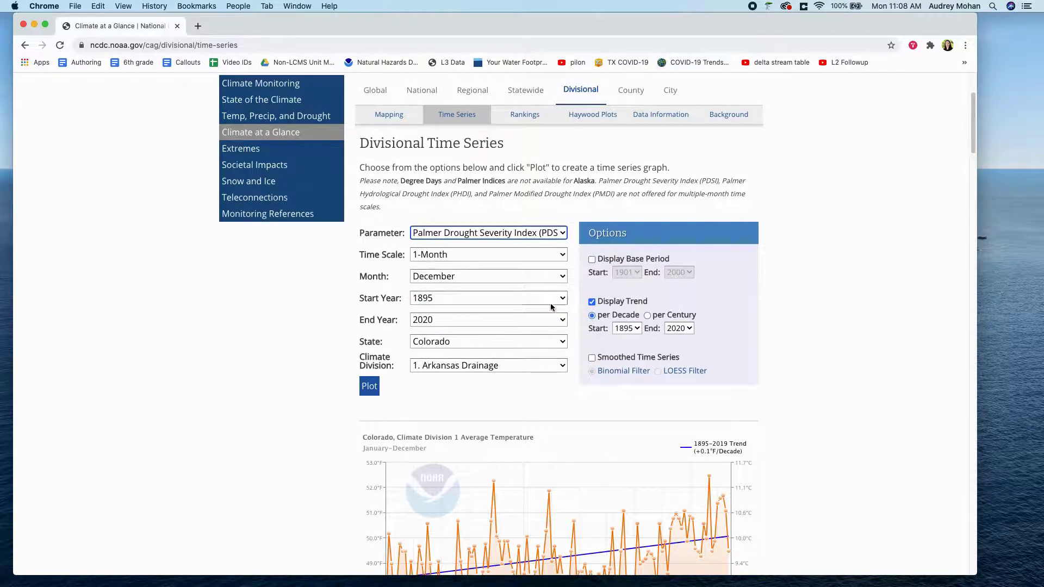
click(563, 259)
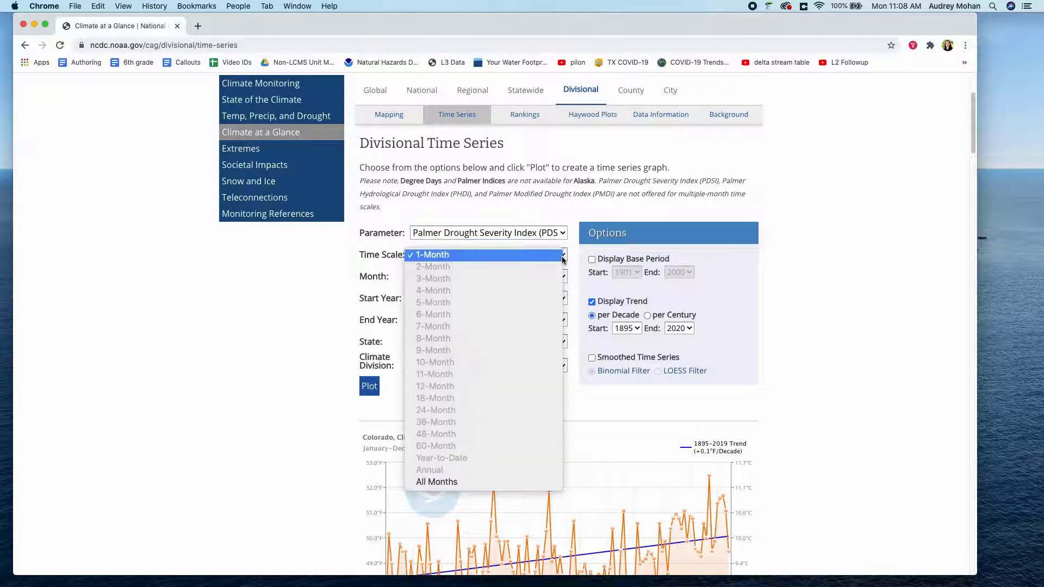
click(563, 259)
click(562, 278)
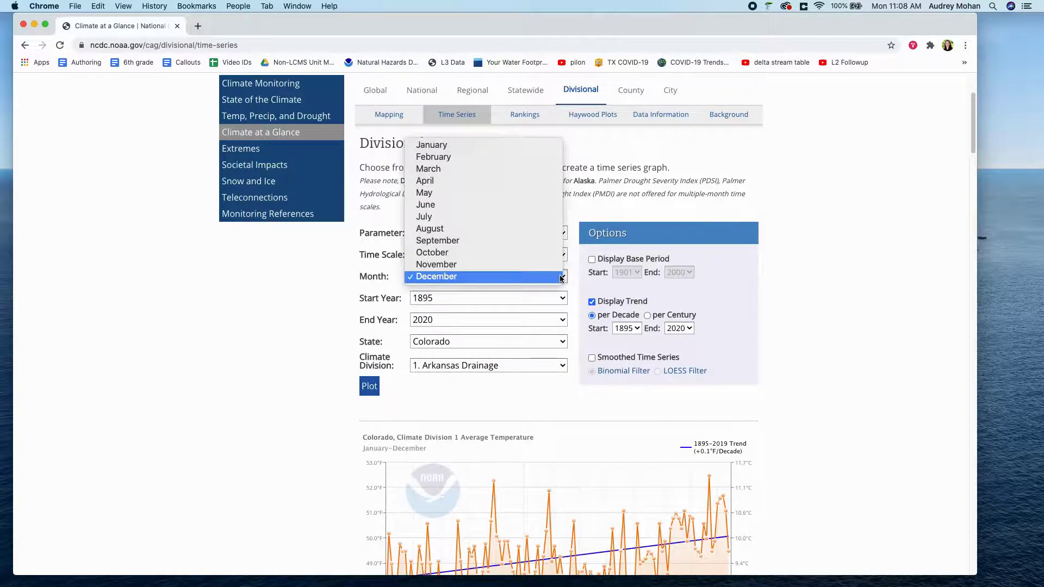
click(535, 146)
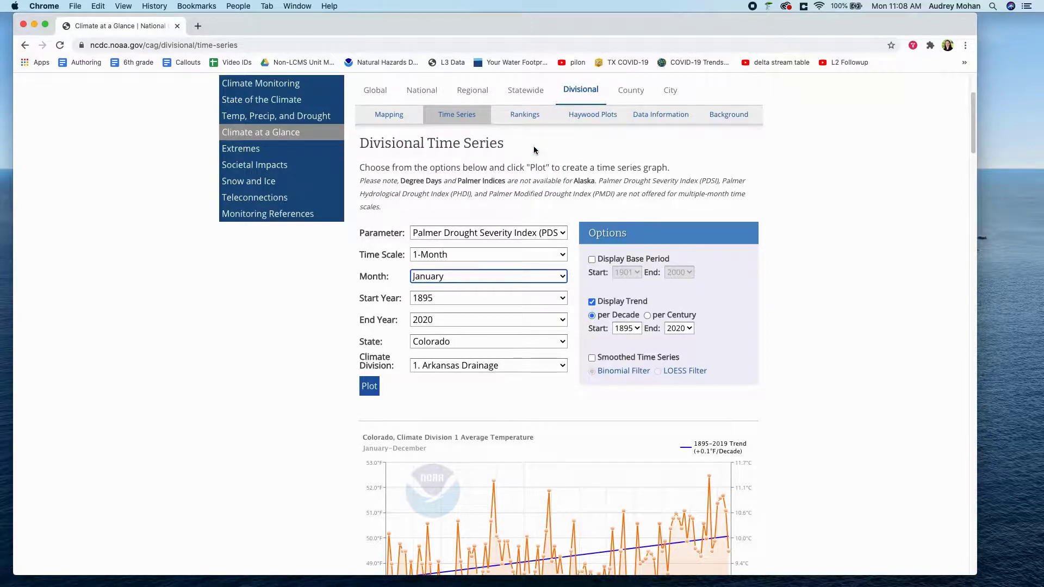
click(563, 343)
click(564, 344)
click(564, 367)
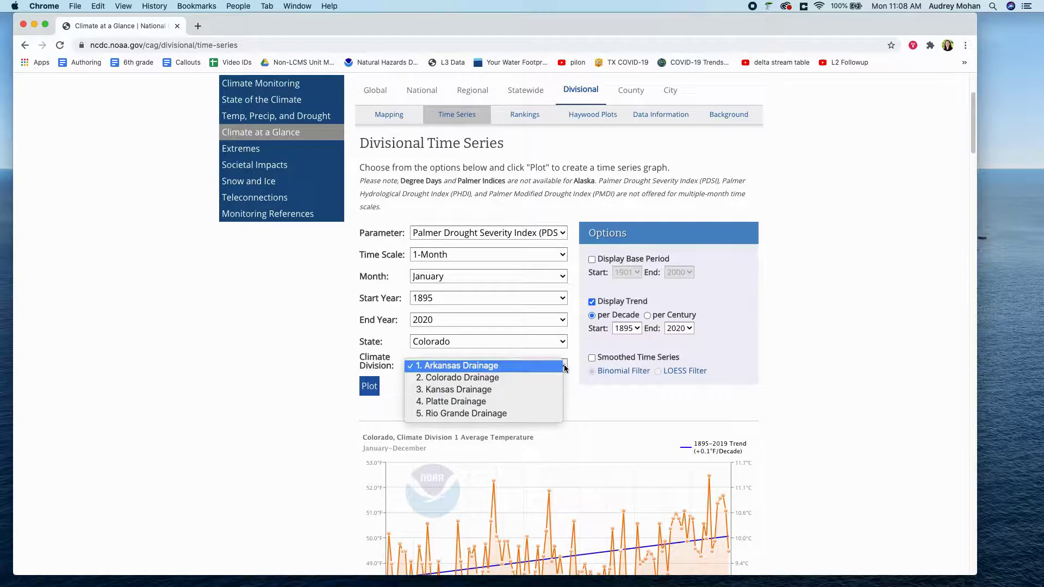
click(548, 416)
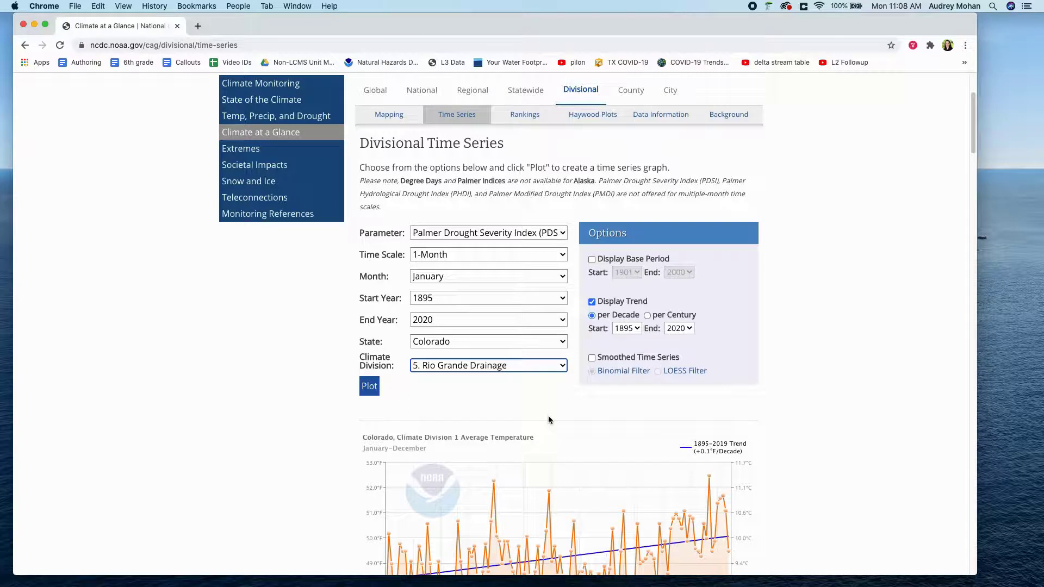
Plot the Rio Grande Drainage January PDSI for 1895–2020 and review its −0.05/decade trend.
click(369, 385)
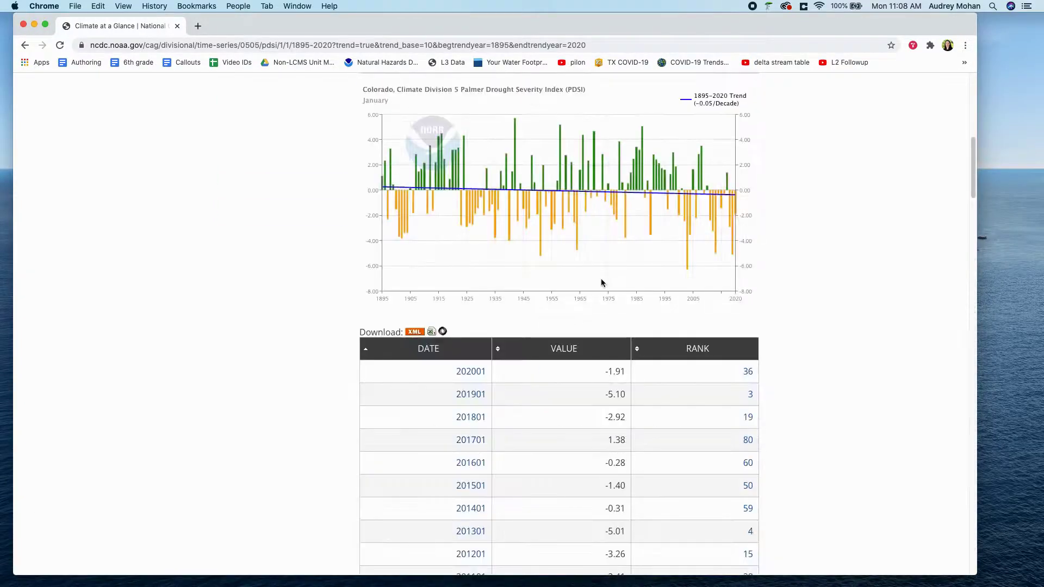
drag(974, 198, 979, 185)
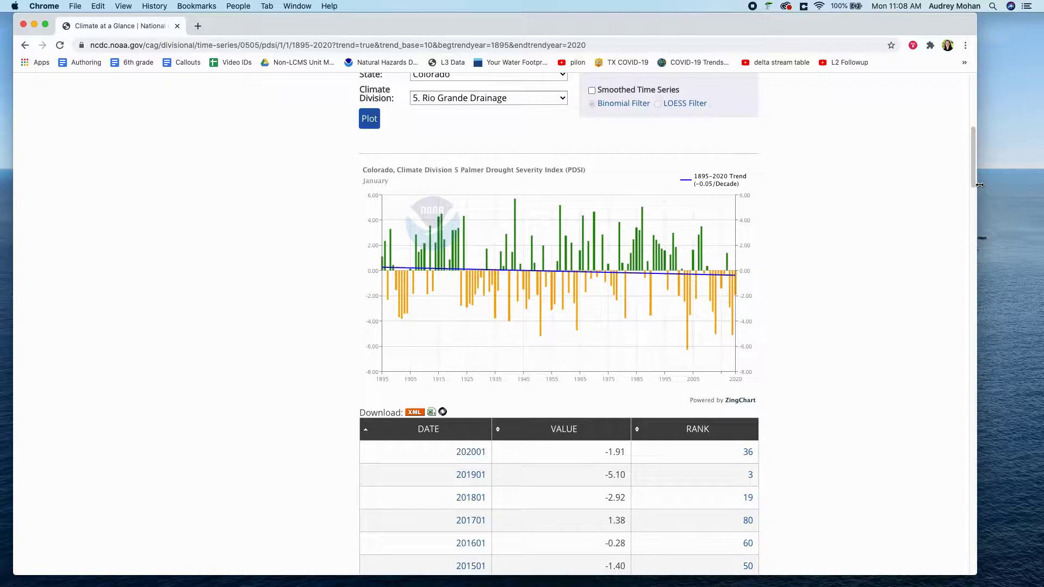
mouse_move(659, 254)
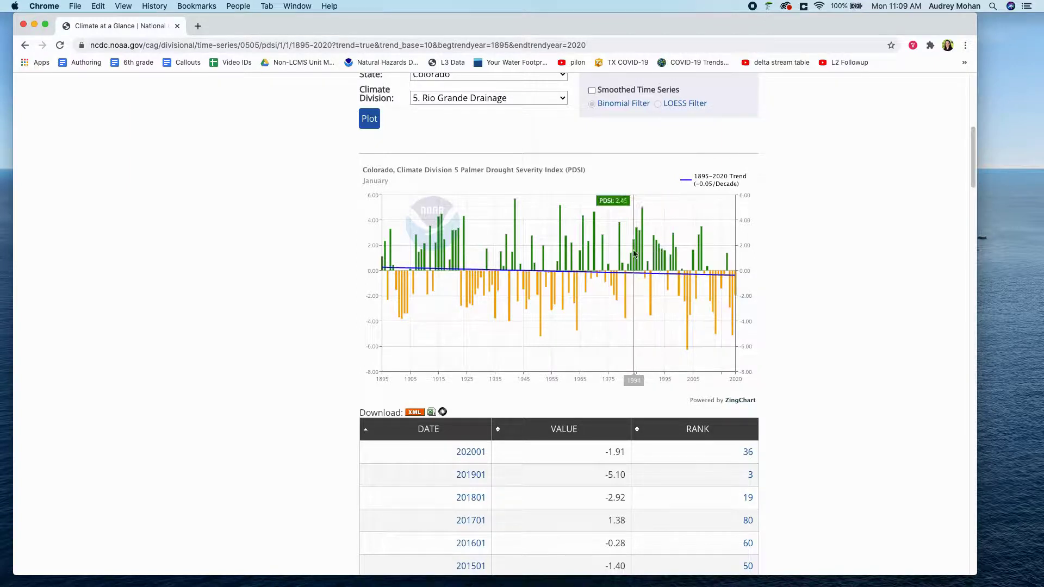
mouse_move(739, 224)
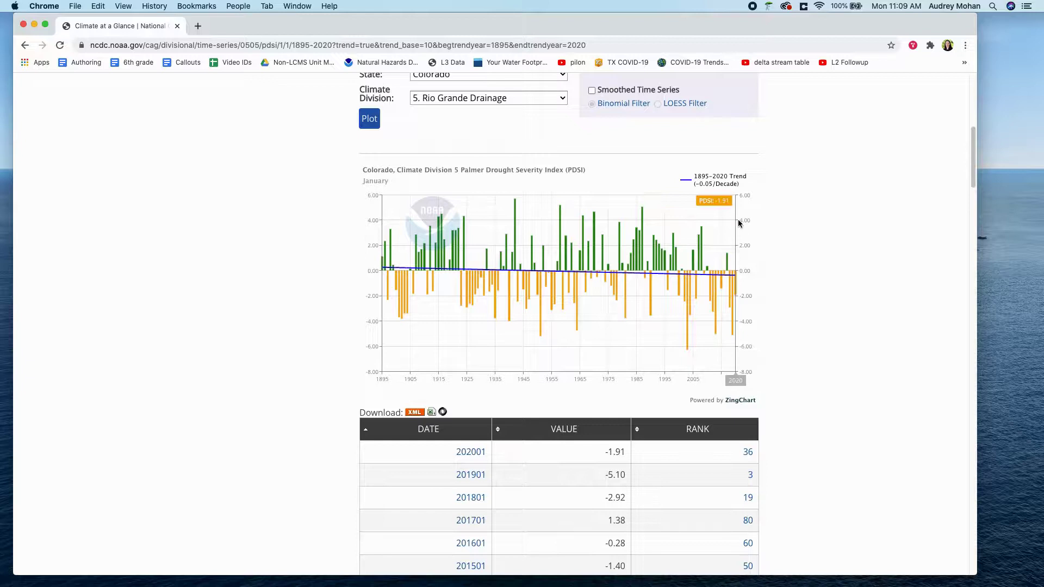